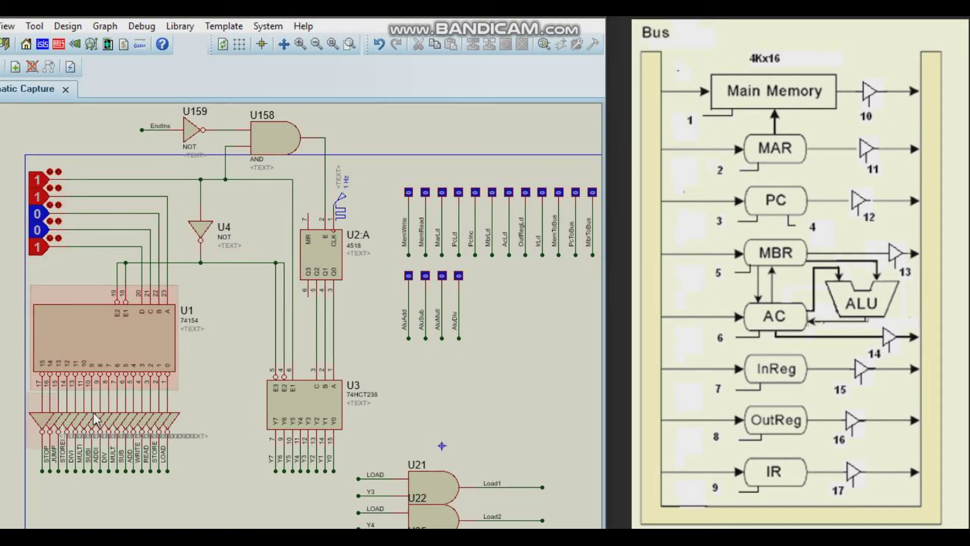
# Step: Zoom around the decoders and logic-state inputs feeding the 4518 counter through AND gate U158
pyautogui.scroll(1, 172, 463)
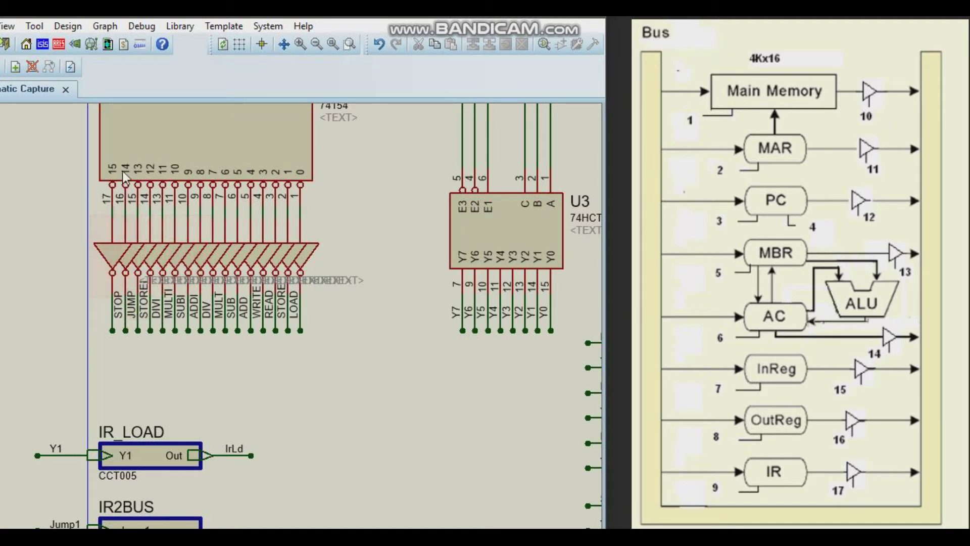
pyautogui.scroll(-1, 249, 220)
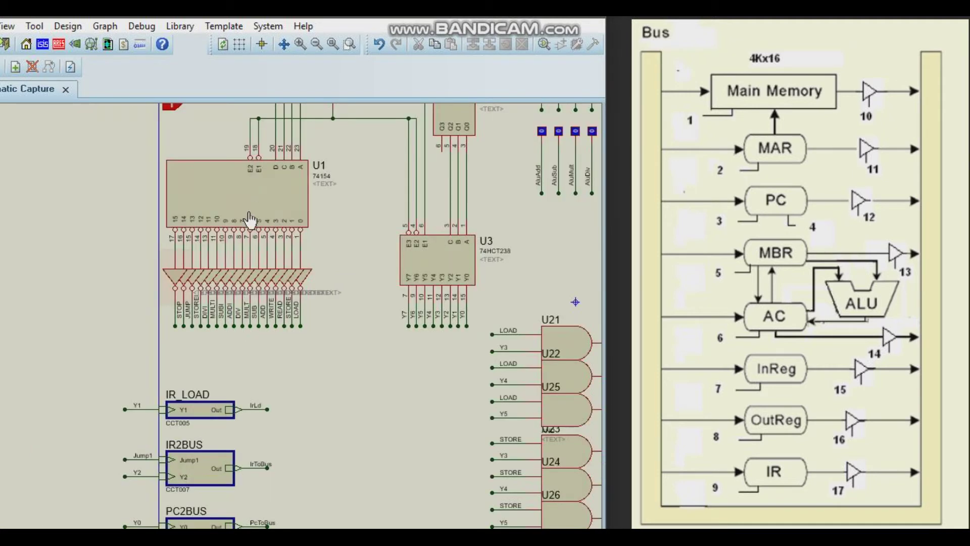
pyautogui.scroll(-1, 328, 192)
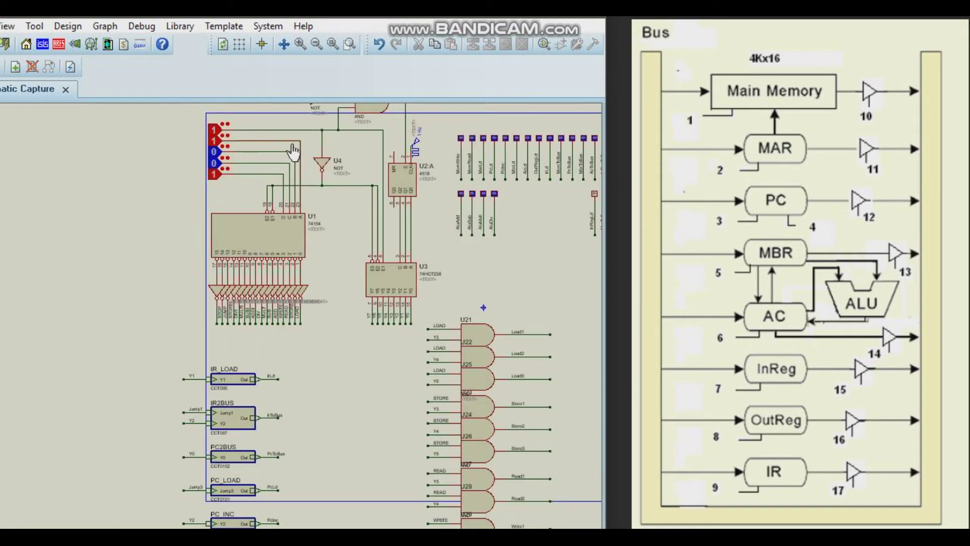
pyautogui.scroll(1, 303, 325)
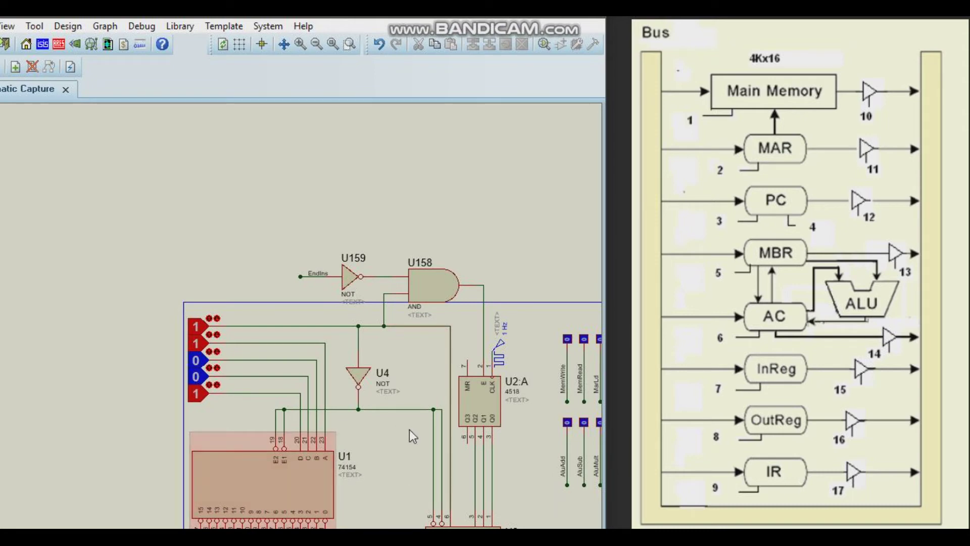
pyautogui.scroll(-1, 413, 435)
pyautogui.scroll(1, 394, 467)
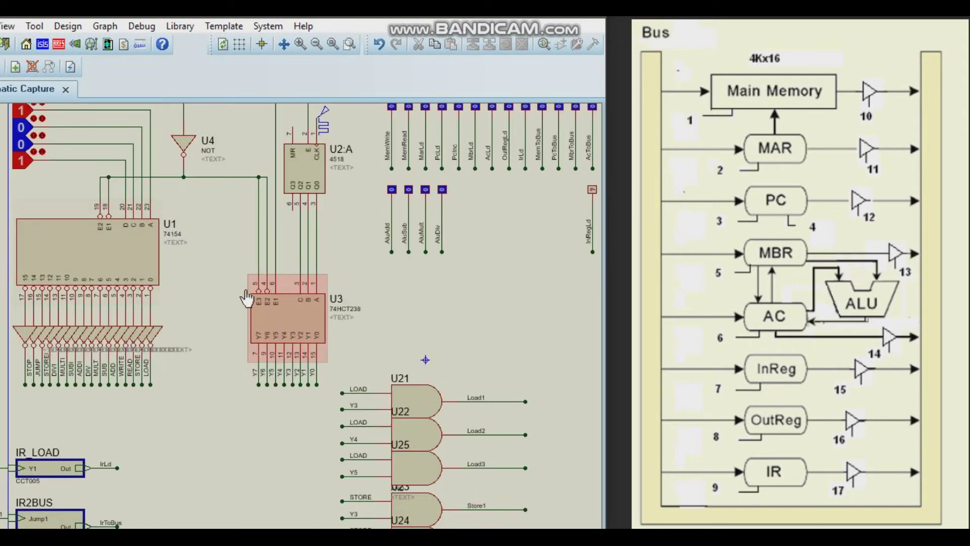
pyautogui.scroll(-1, 298, 313)
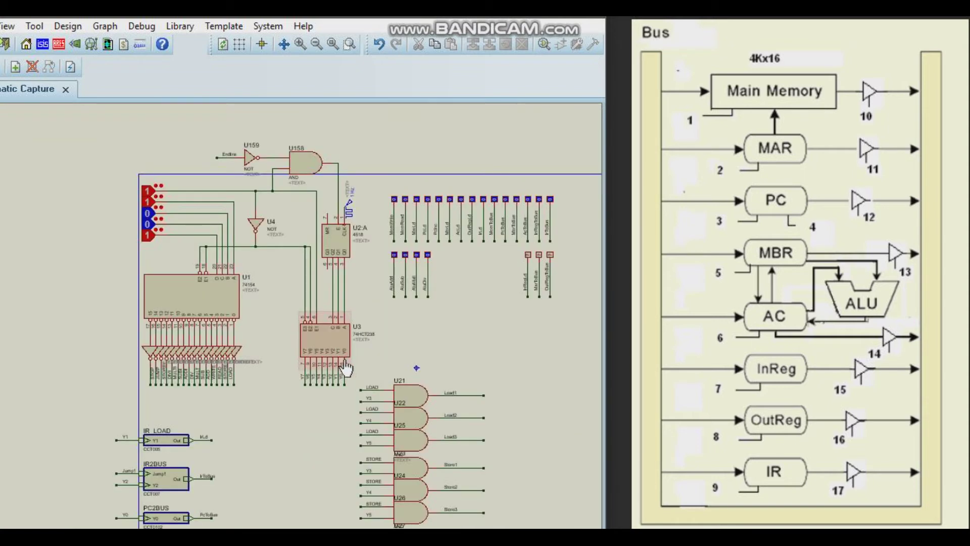
pyautogui.scroll(1, 344, 366)
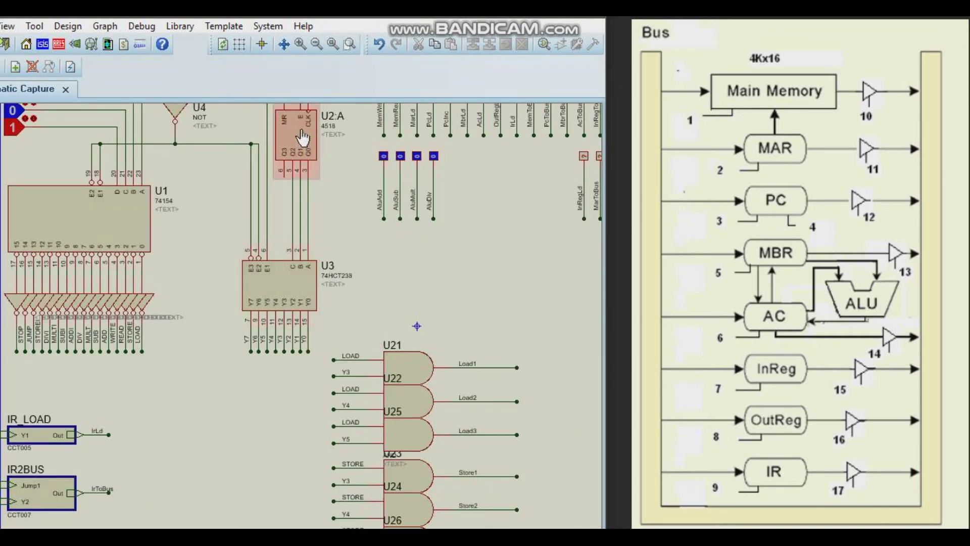
pyautogui.scroll(-1, 302, 137)
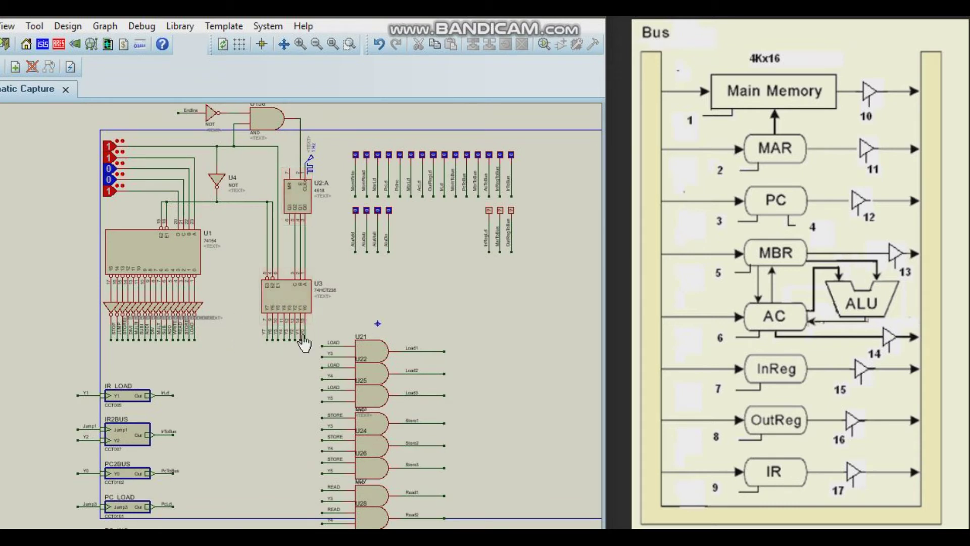
pyautogui.scroll(1, 303, 344)
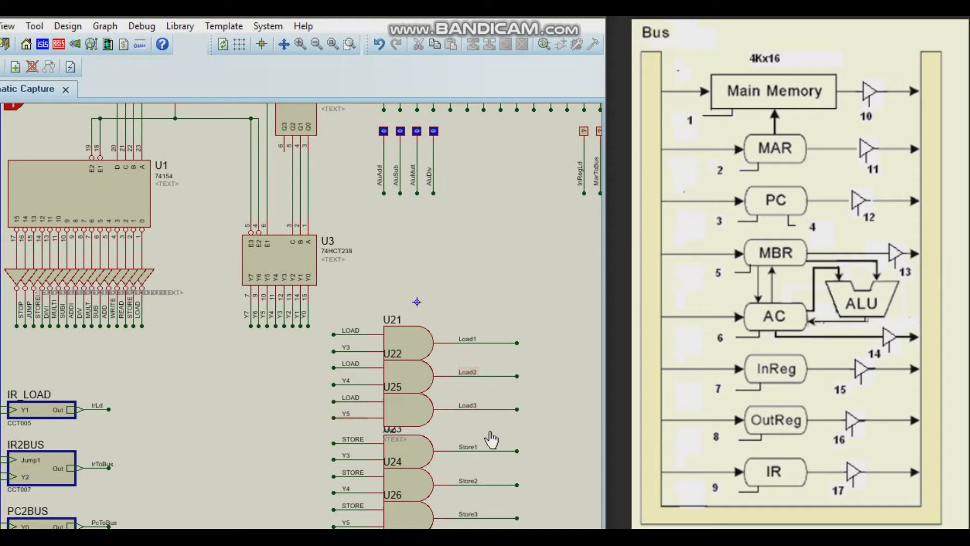
pyautogui.scroll(-2, 361, 418)
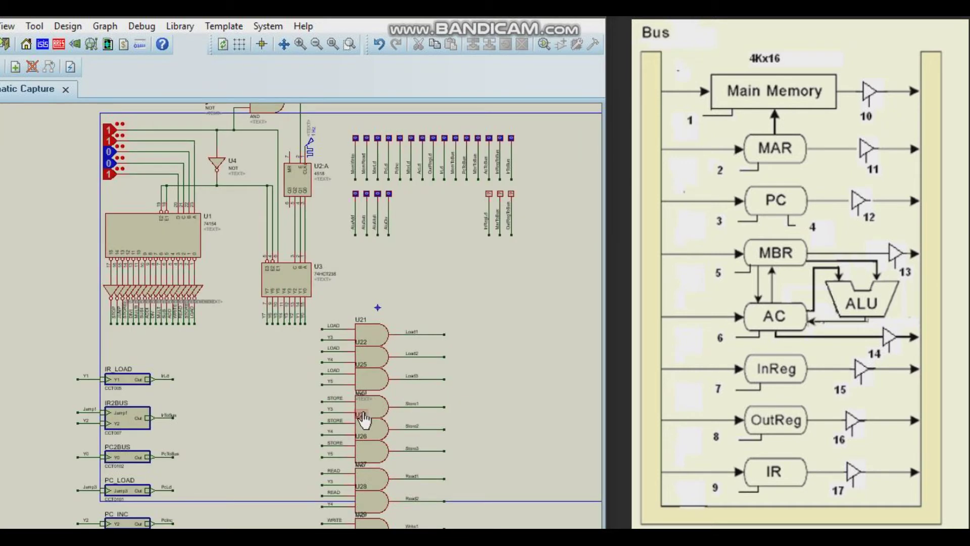
pyautogui.scroll(-1, 326, 404)
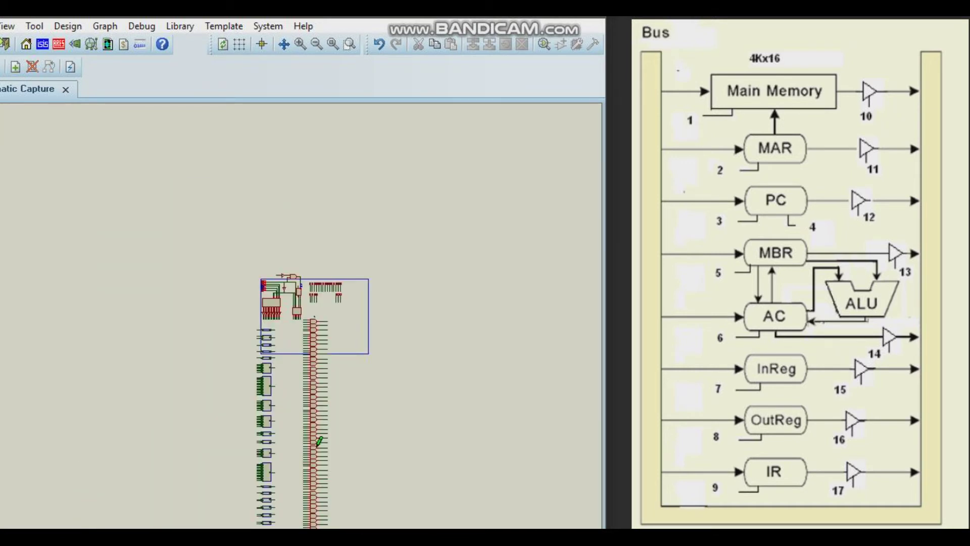
pyautogui.scroll(-1, 314, 444)
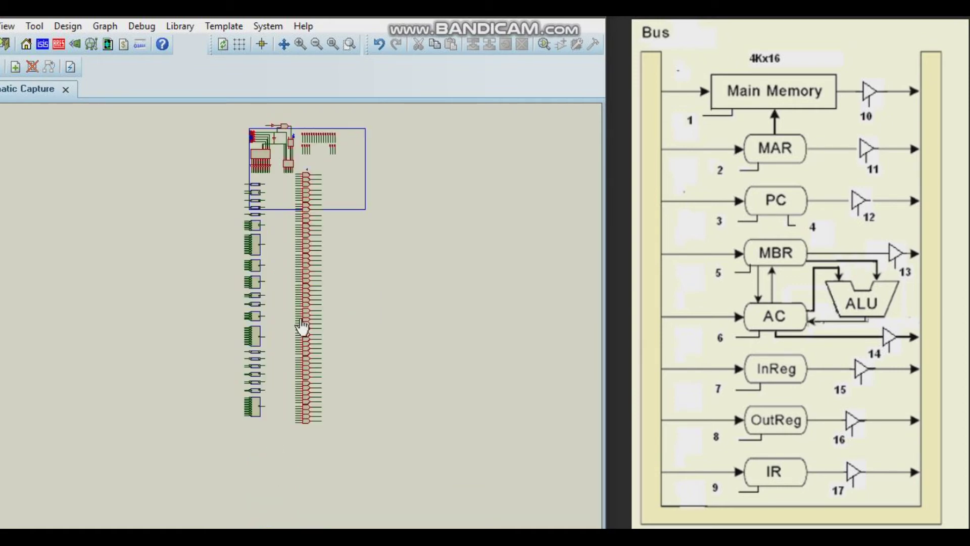
pyautogui.scroll(3, 301, 324)
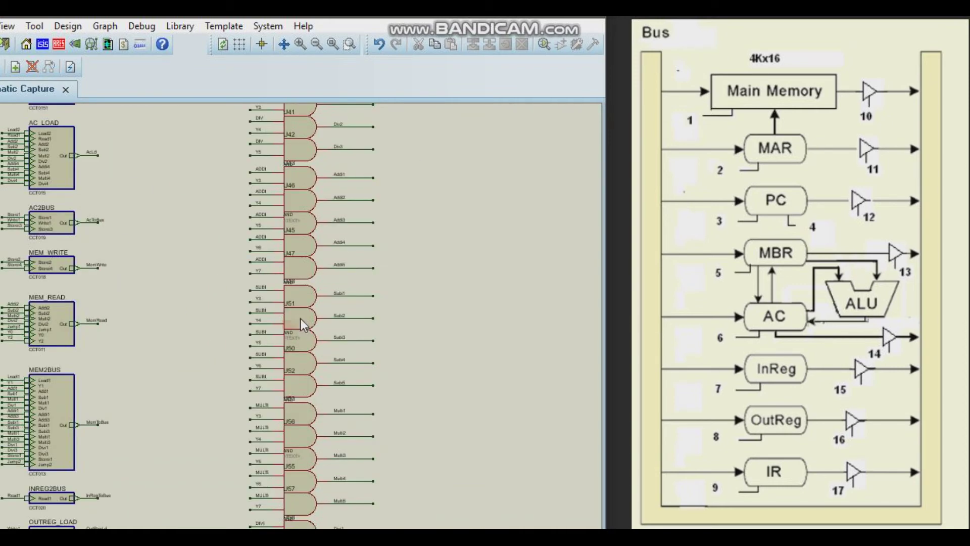
pyautogui.scroll(1, 299, 325)
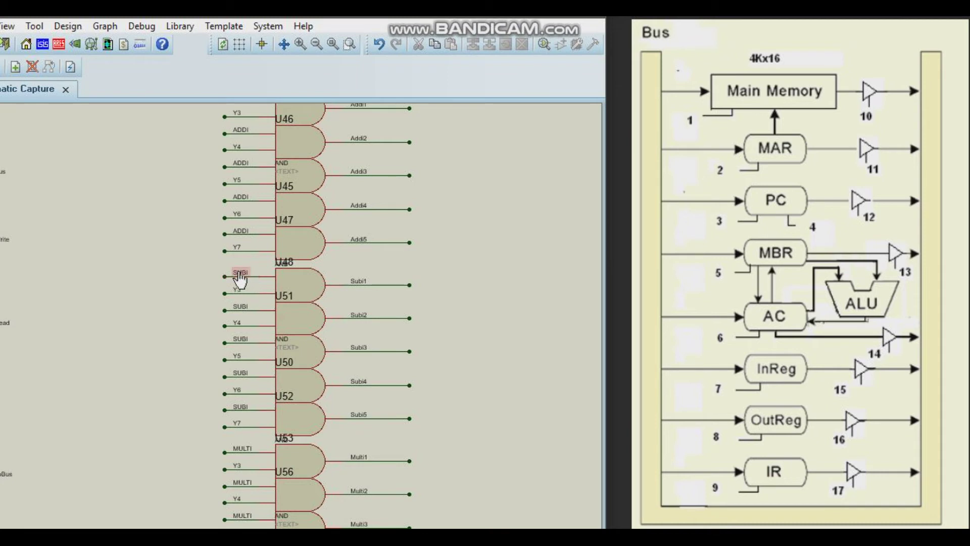
pyautogui.scroll(1, 328, 333)
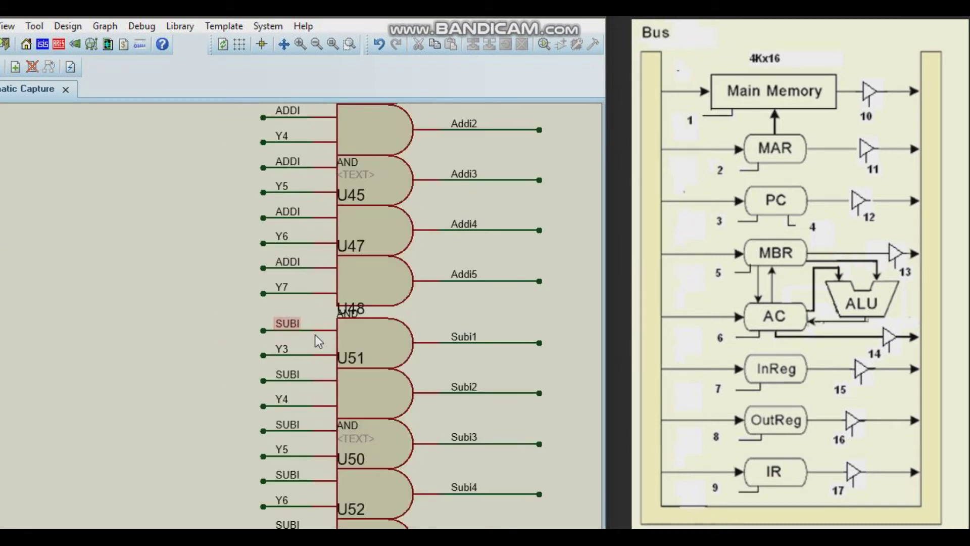
pyautogui.scroll(-1, 317, 338)
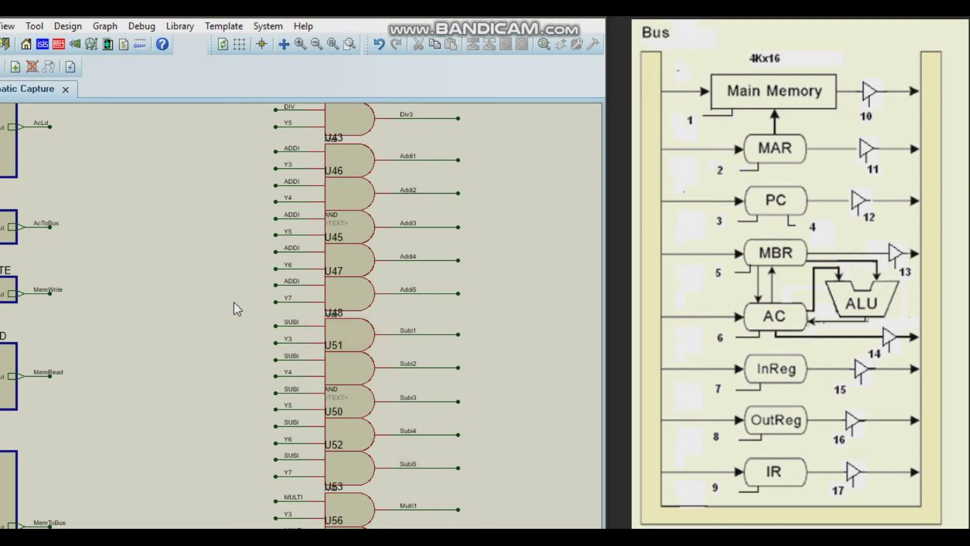
pyautogui.scroll(-1, 245, 298)
pyautogui.scroll(-1, 289, 277)
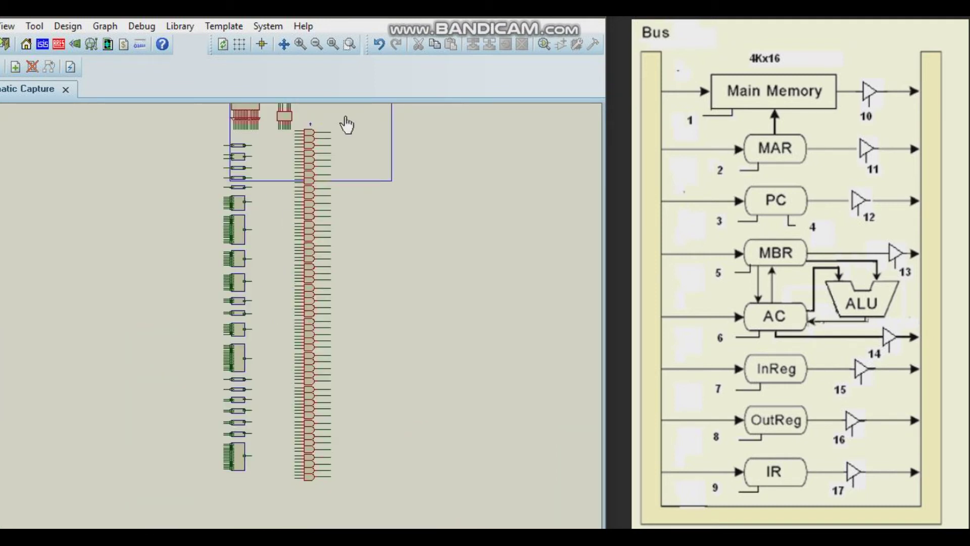
pyautogui.scroll(3, 273, 293)
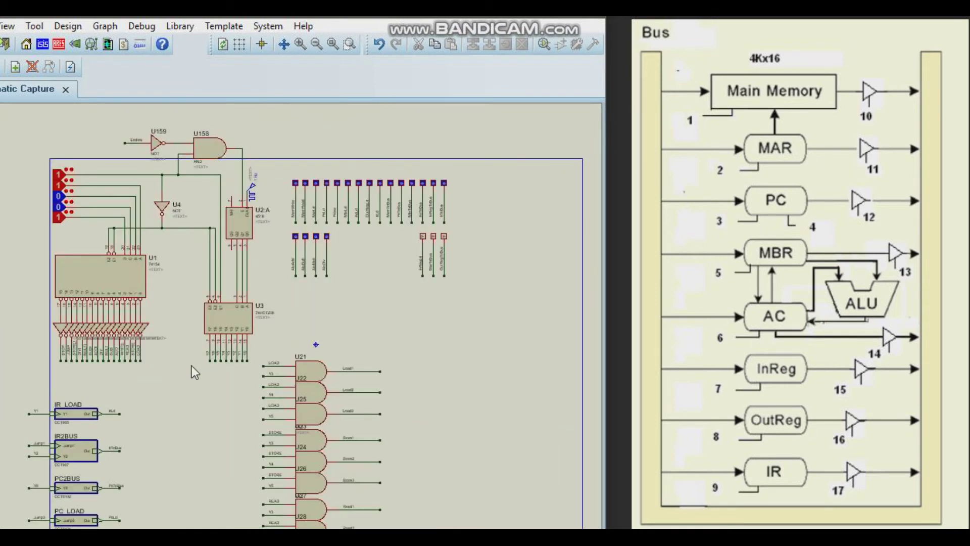
# Step: Bring the MBR2BUS and AC_LOAD blocks into view and open the MBR2BUS block's context menu
pyautogui.scroll(1, 313, 308)
pyautogui.scroll(1, 304, 324)
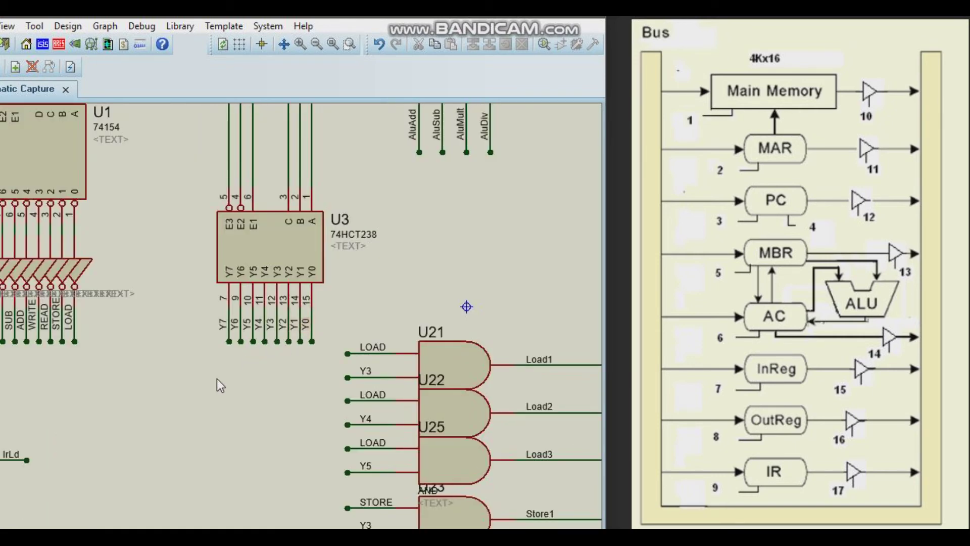
pyautogui.scroll(-1, 214, 382)
pyautogui.scroll(-1, 427, 343)
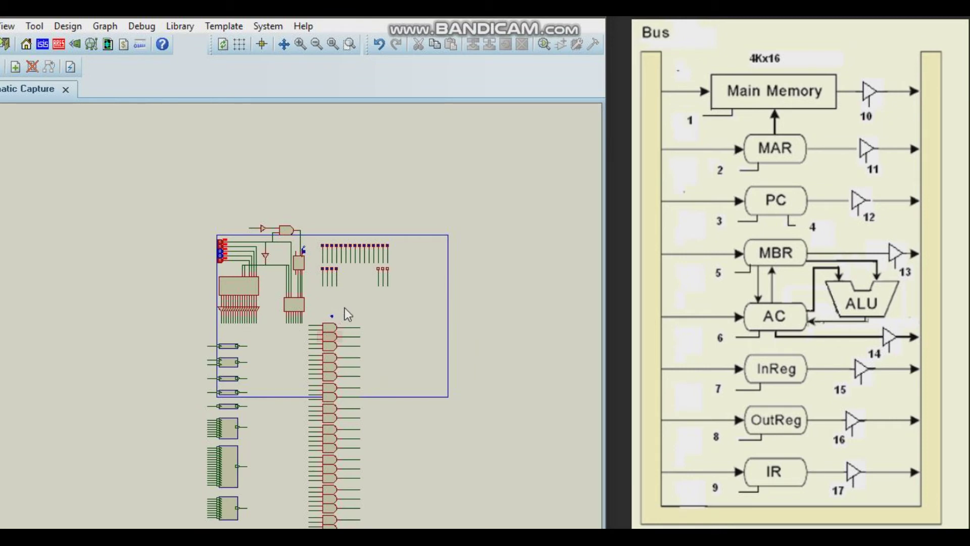
pyautogui.scroll(1, 300, 341)
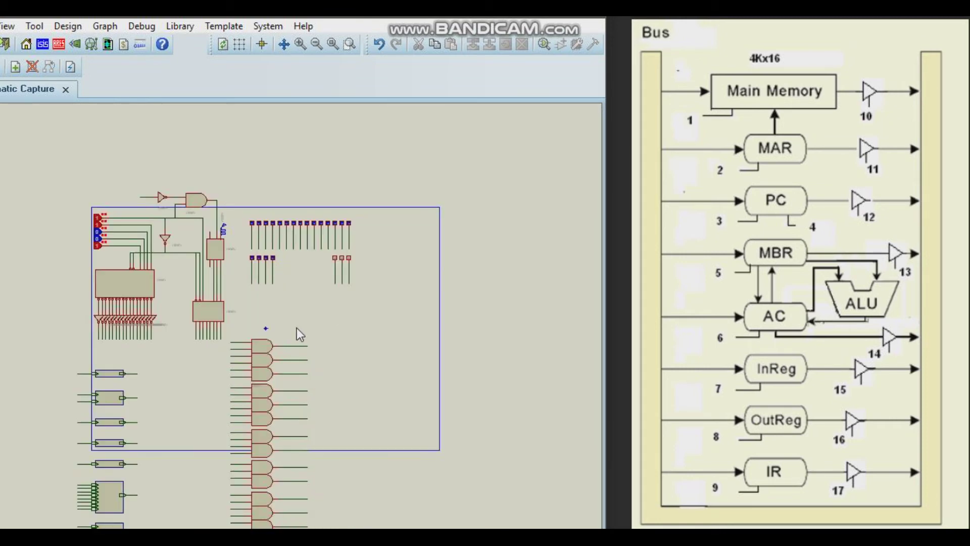
pyautogui.scroll(1, 306, 350)
pyautogui.scroll(-1, 215, 379)
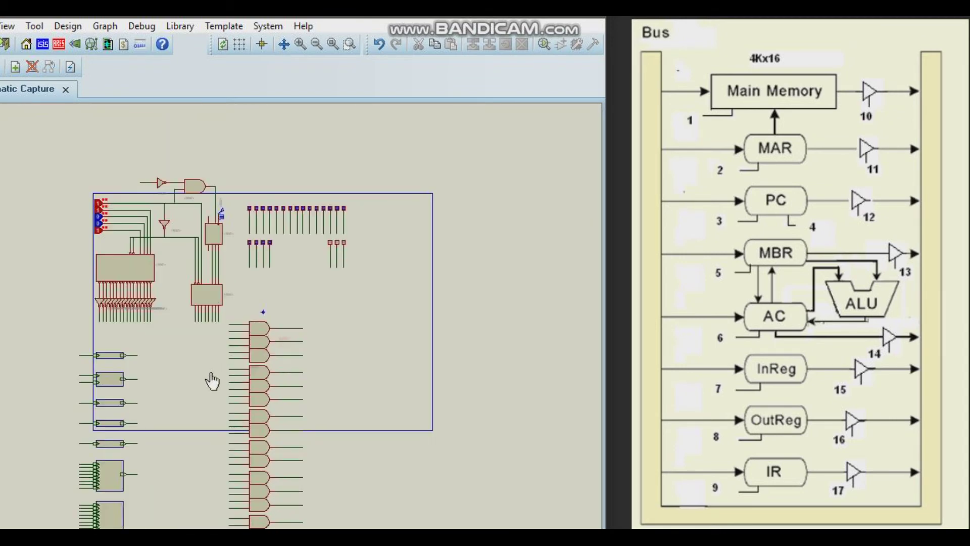
pyautogui.scroll(-1, 222, 377)
pyautogui.scroll(1, 302, 327)
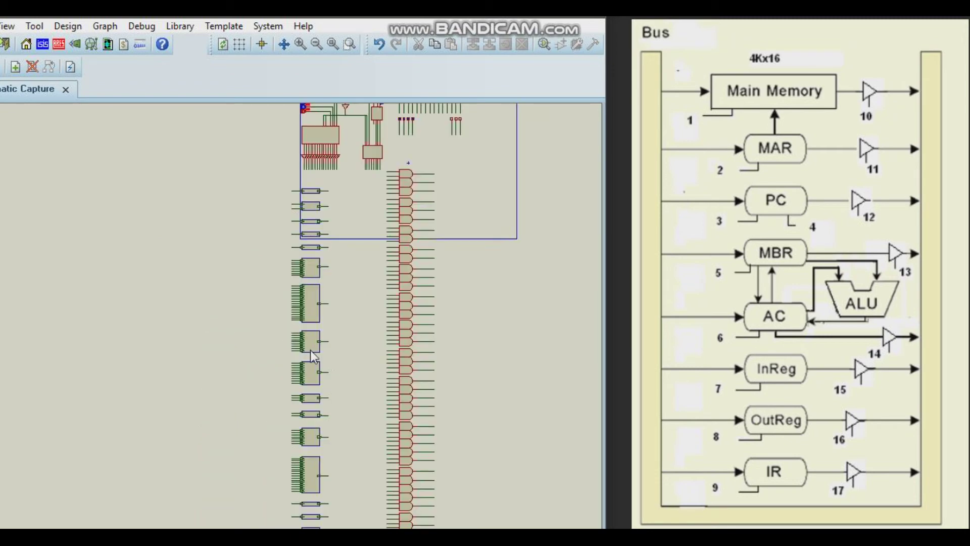
pyautogui.scroll(1, 302, 326)
pyautogui.scroll(1, 303, 325)
pyautogui.scroll(1, 303, 324)
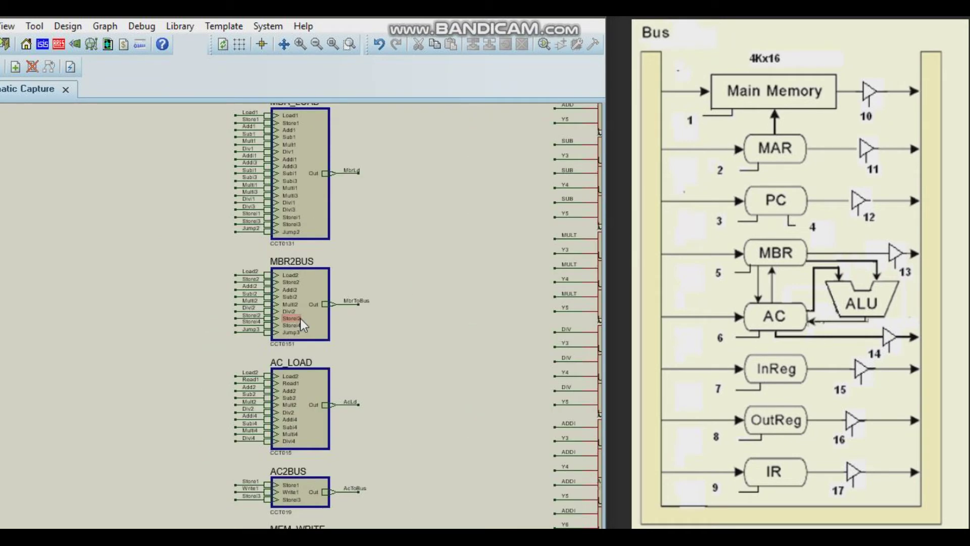
pyautogui.scroll(1, 302, 324)
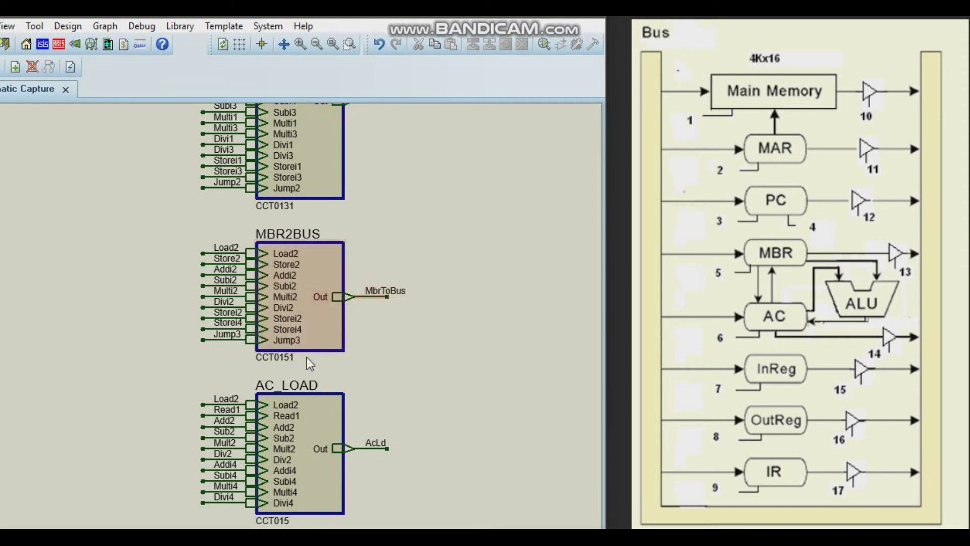
pyautogui.rightClick(319, 333)
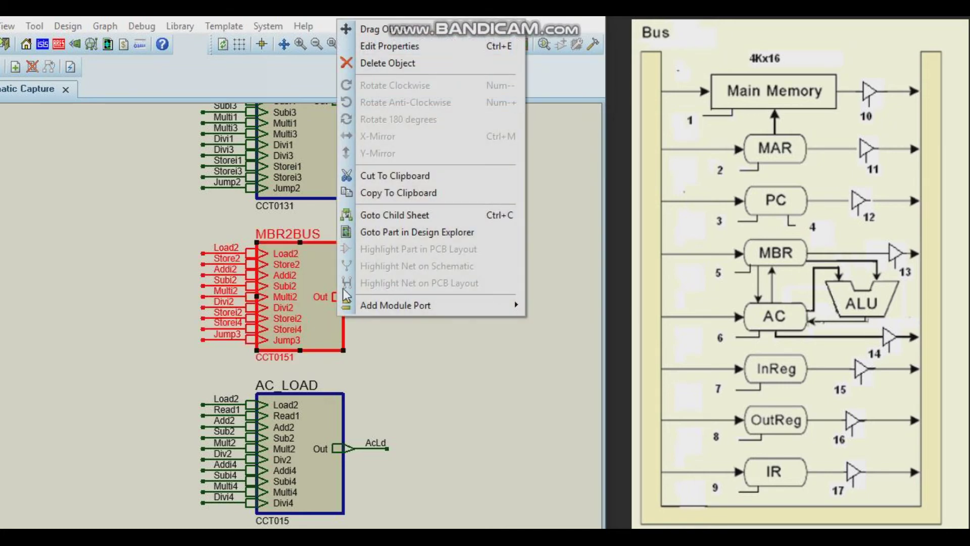
# Step: Go to the MBR_LOAD block's child sheet via its context menu
pyautogui.click(399, 378)
pyautogui.scroll(-2, 304, 326)
pyautogui.click(317, 198)
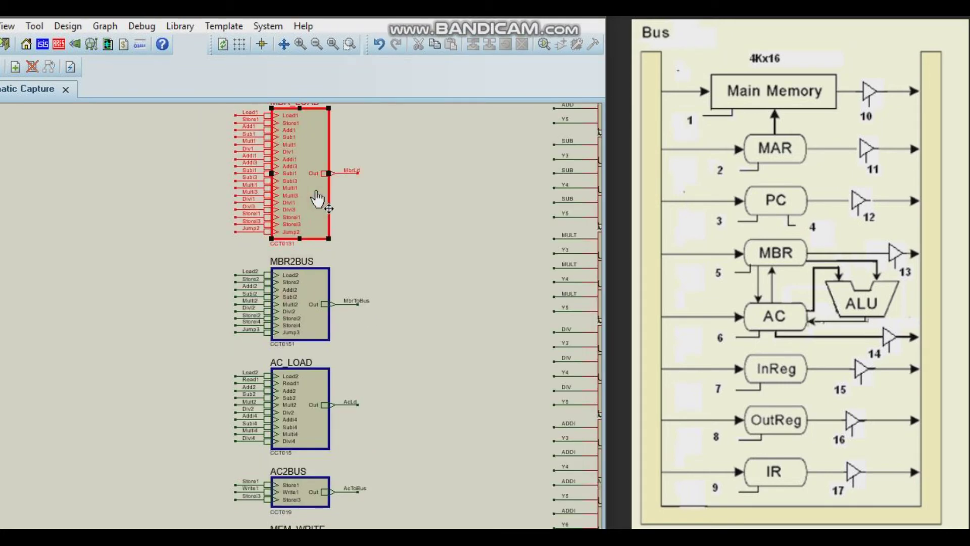
pyautogui.rightClick(317, 199)
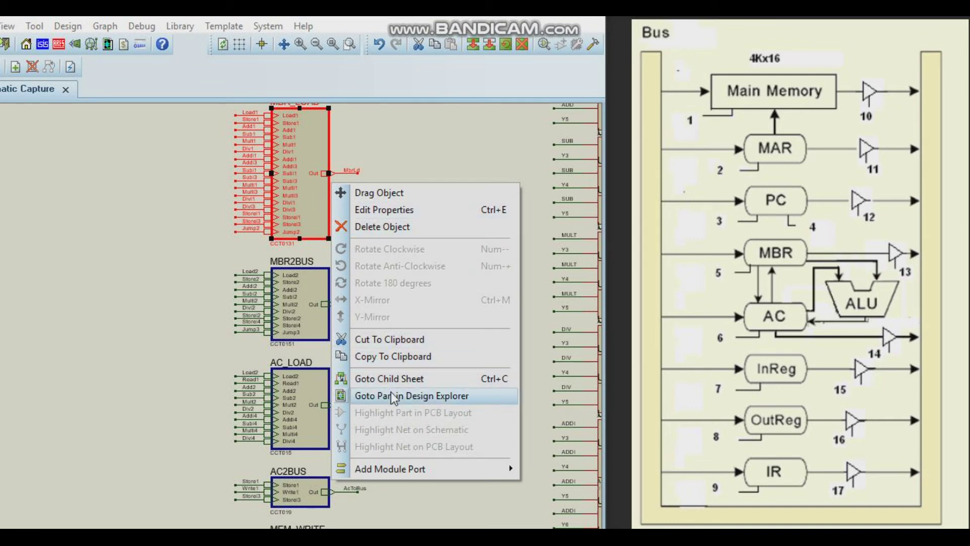
pyautogui.click(390, 377)
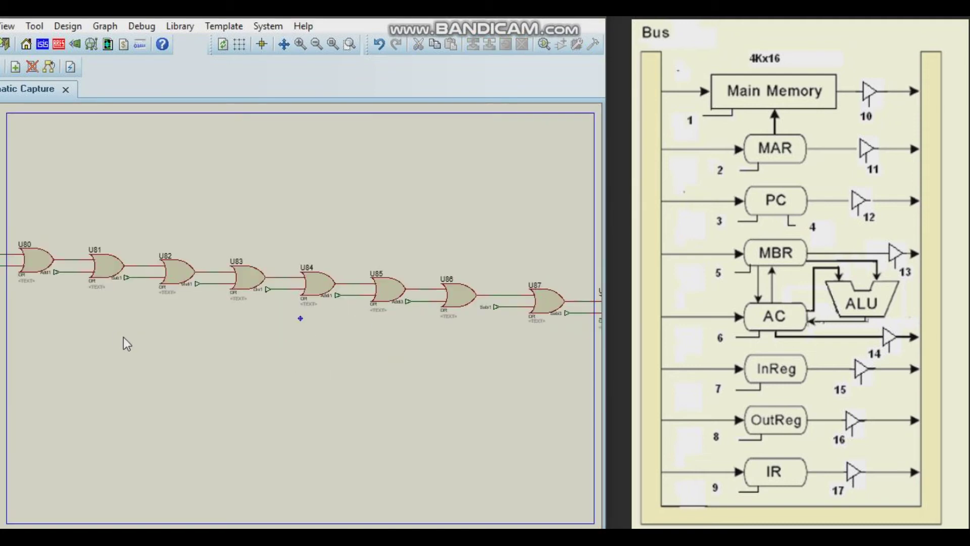
# Step: Inspect the OR gates U94/U95 chained into Out, then exit to the parent sheet
pyautogui.scroll(-3, 189, 340)
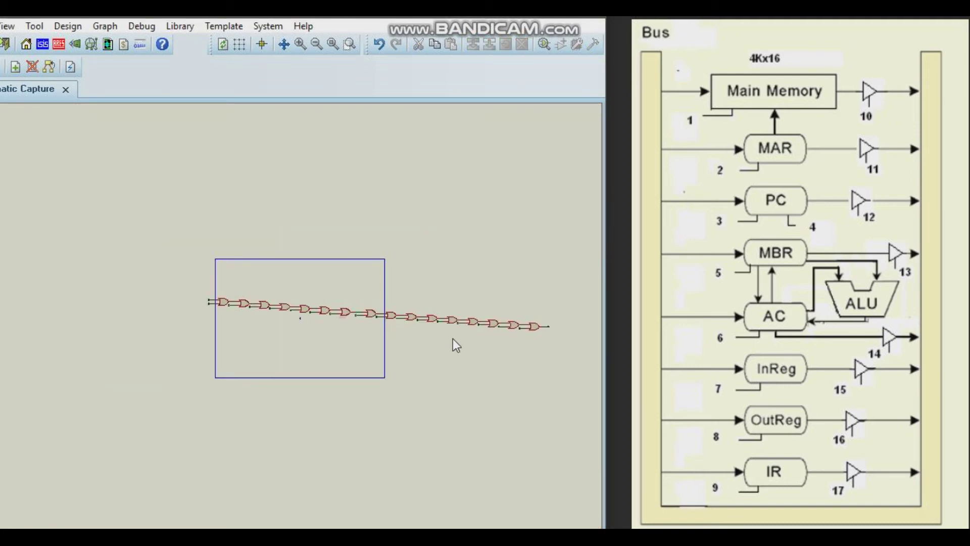
pyautogui.scroll(3, 300, 319)
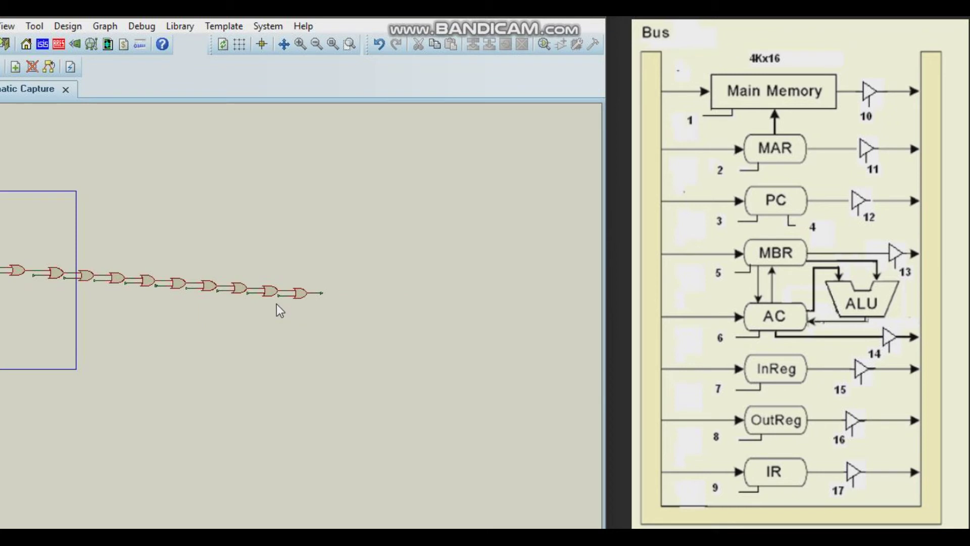
pyautogui.scroll(4, 300, 318)
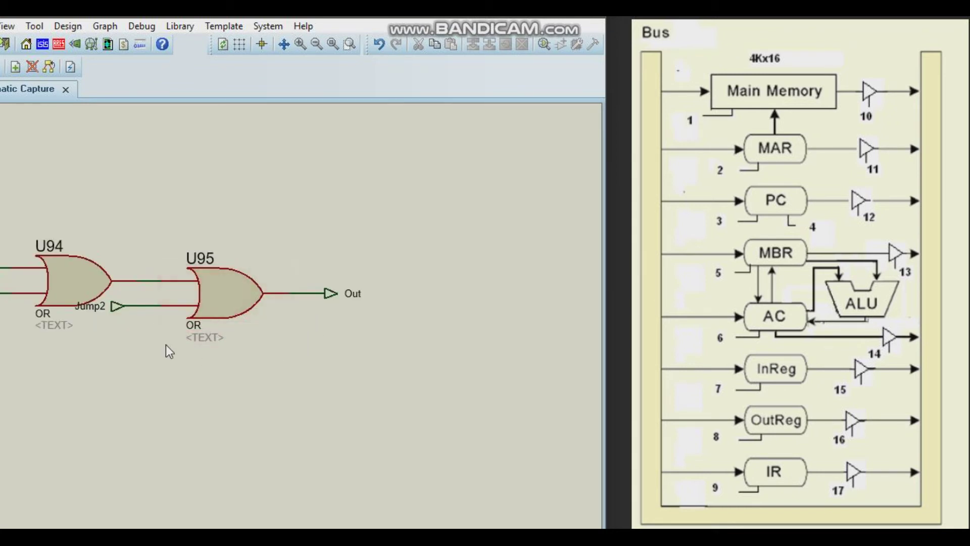
pyautogui.rightClick(192, 342)
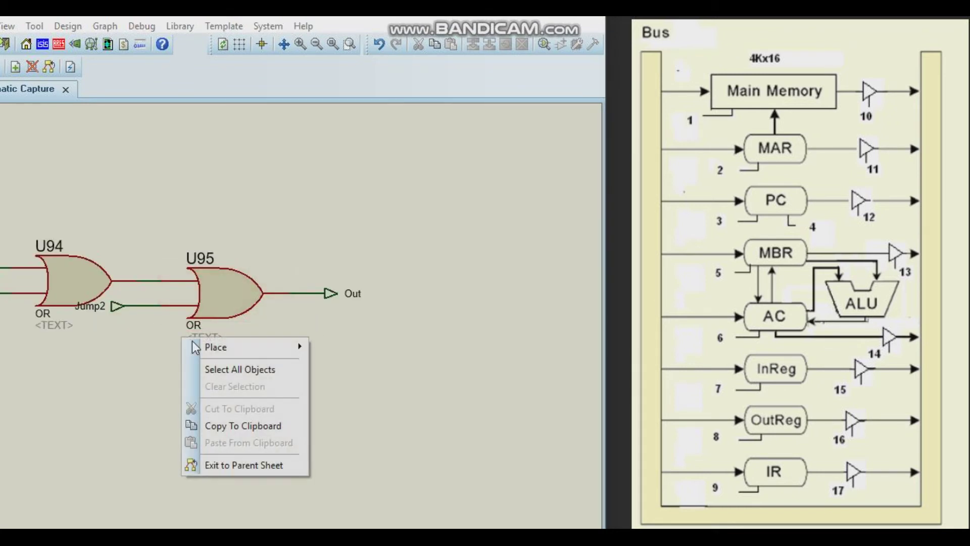
pyautogui.click(214, 465)
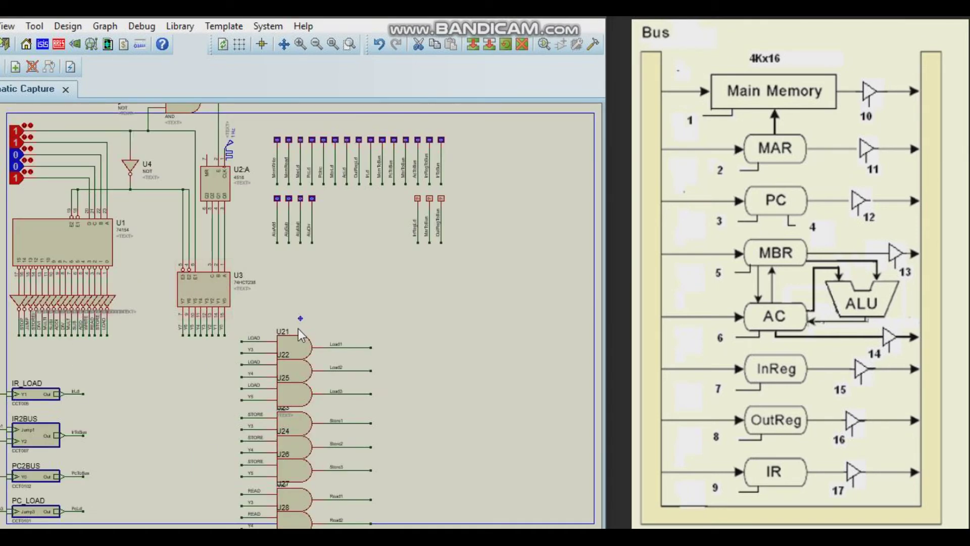
# Step: Zoom in on the logic probe row from MemWrite through IrToBus and AluAdd–AluDiv
pyautogui.scroll(3, 298, 329)
pyautogui.scroll(-3, 268, 429)
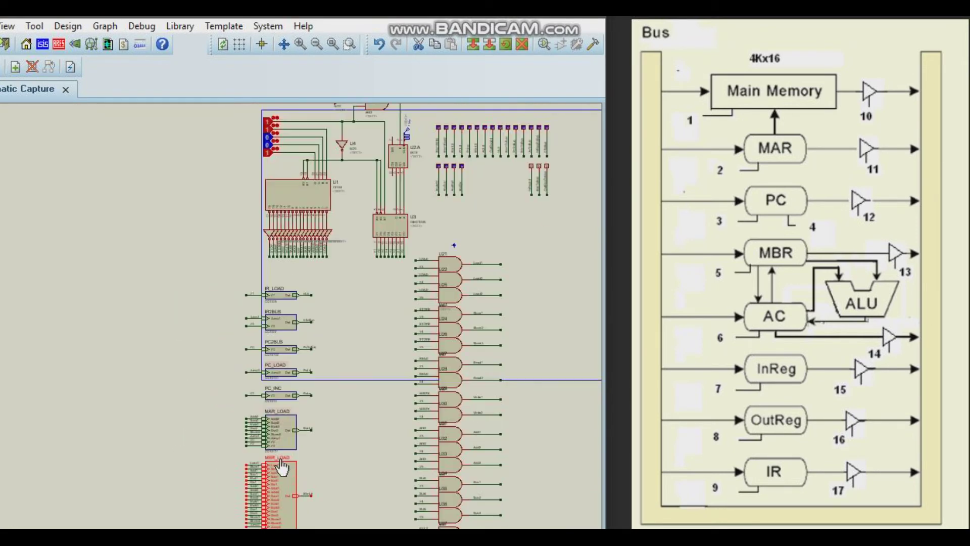
pyautogui.scroll(4, 305, 321)
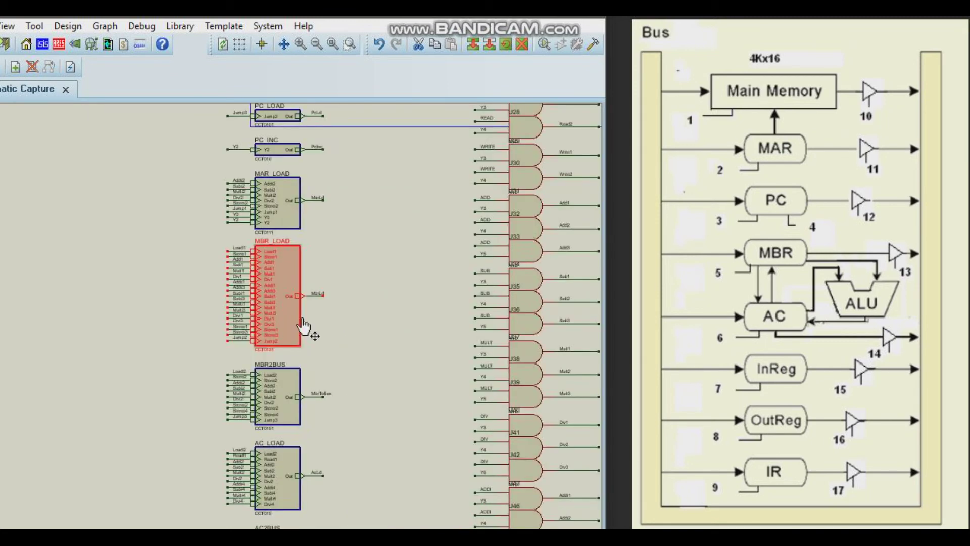
pyautogui.scroll(-5, 355, 288)
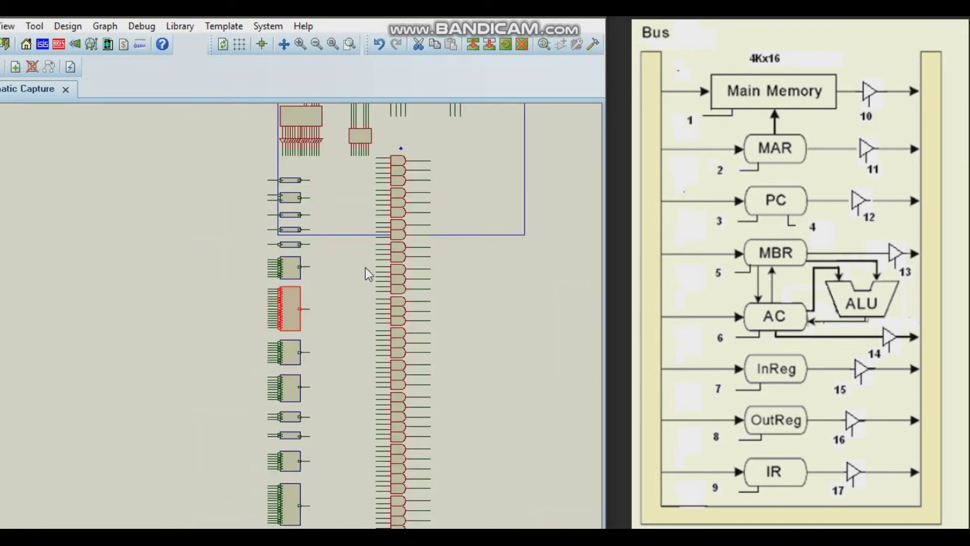
pyautogui.scroll(1, 305, 323)
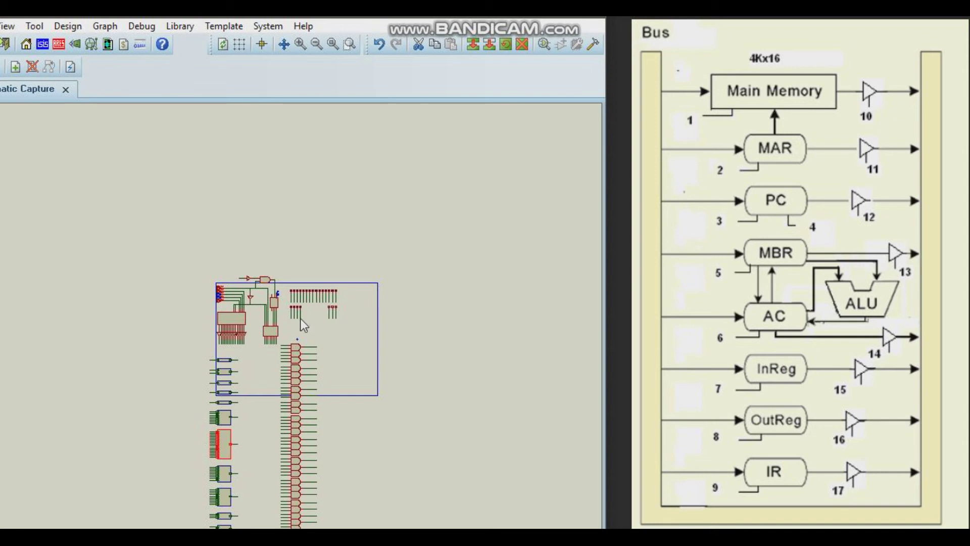
pyautogui.scroll(1, 290, 336)
pyautogui.scroll(3, 298, 323)
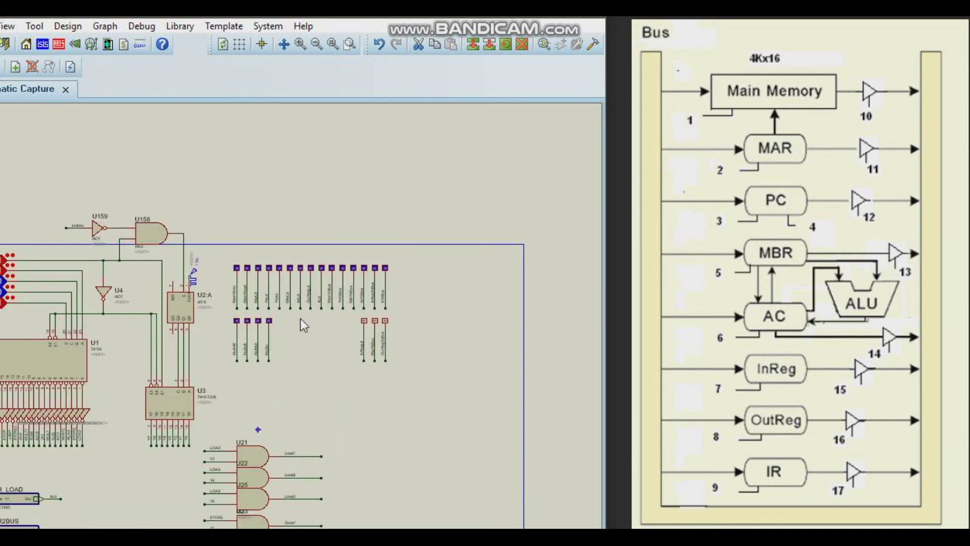
pyautogui.scroll(1, 329, 316)
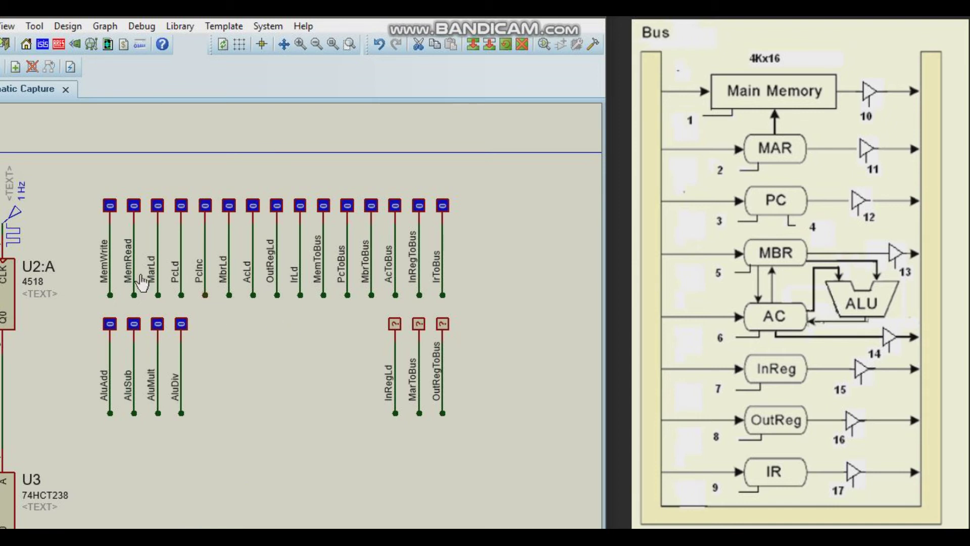
pyautogui.scroll(-1, 133, 360)
pyautogui.scroll(-2, 135, 360)
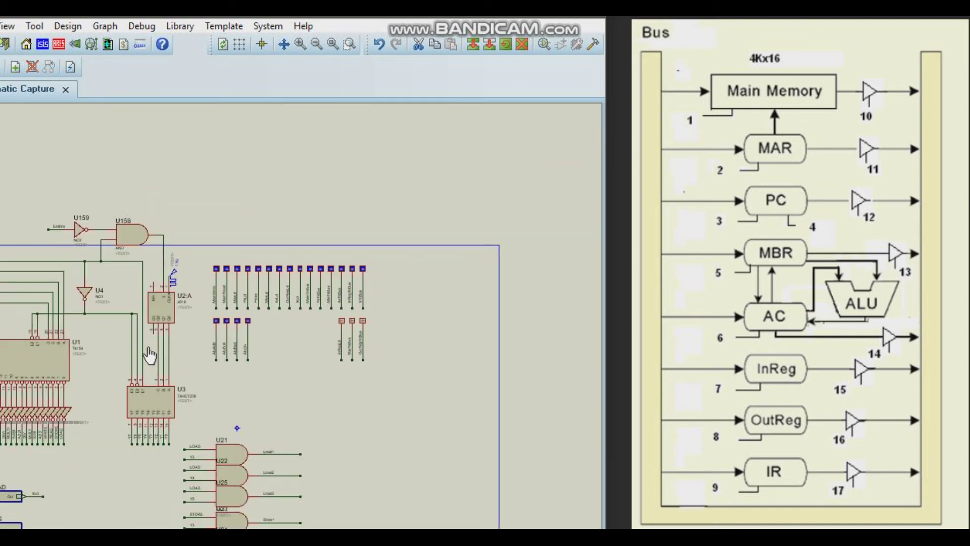
pyautogui.scroll(1, 301, 326)
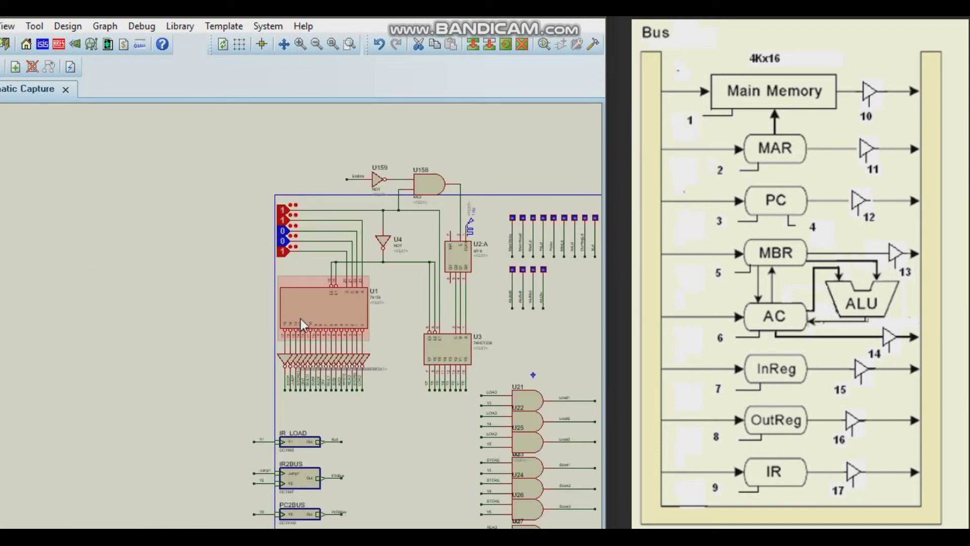
pyautogui.scroll(1, 300, 319)
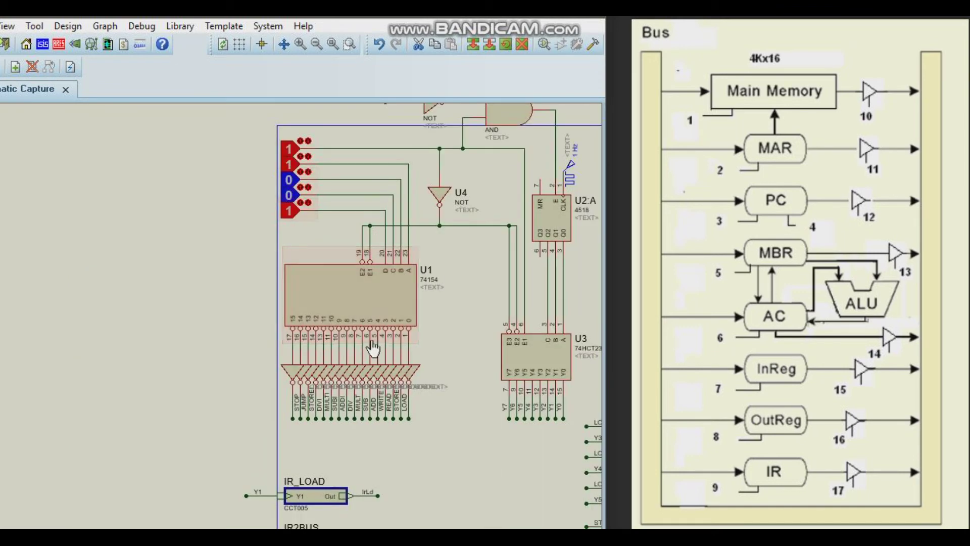
pyautogui.scroll(1, 302, 327)
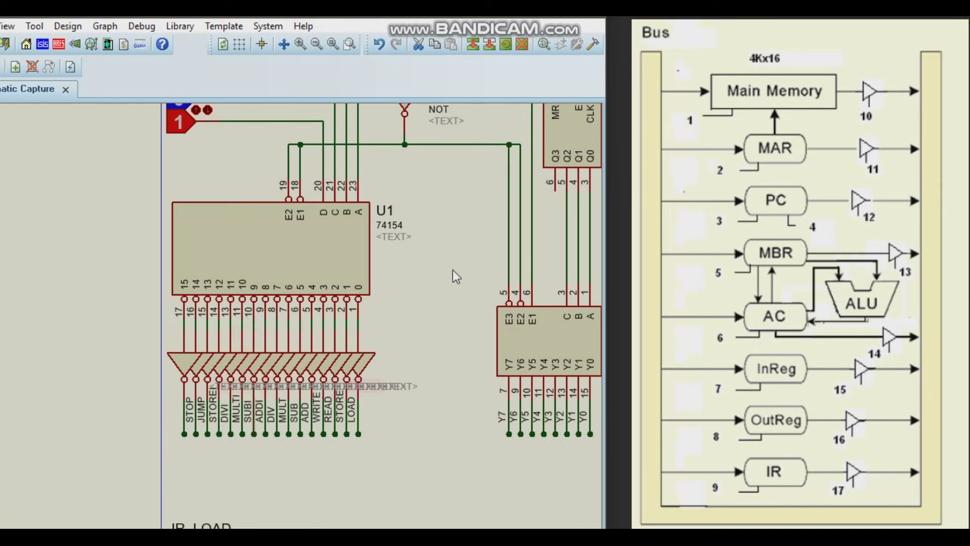
pyautogui.scroll(-2, 453, 269)
pyautogui.scroll(2, 525, 229)
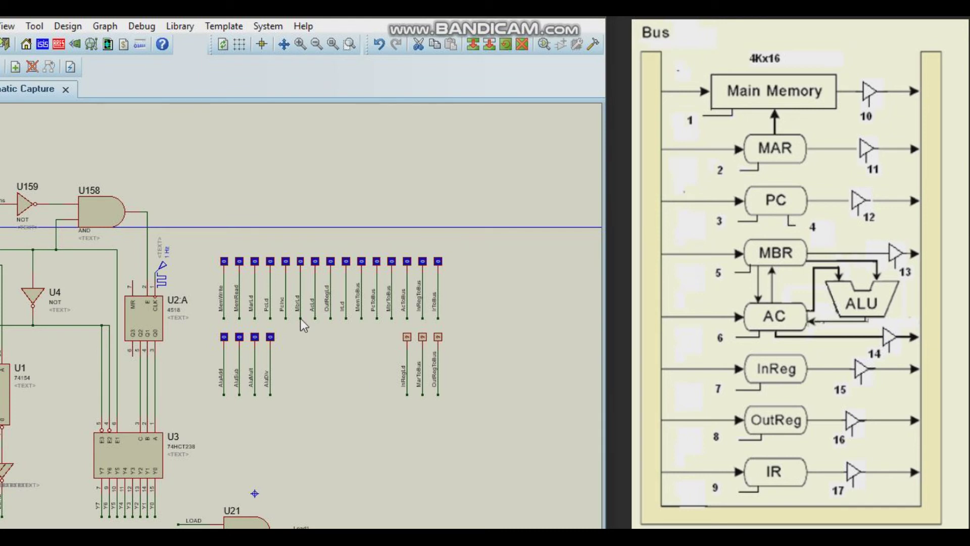
pyautogui.scroll(1, 208, 513)
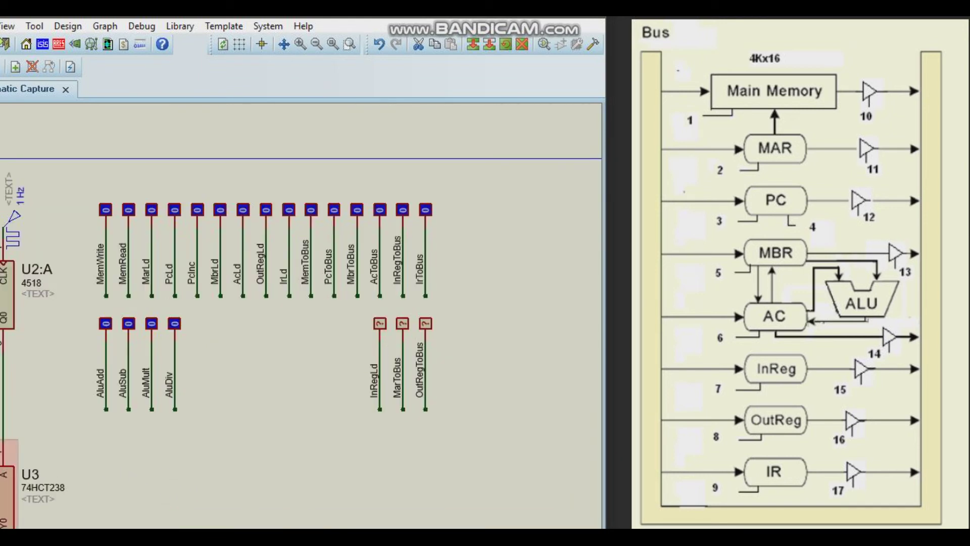
# Step: Start the simulation with F12 so the logic probes show live control signals
pyautogui.press('F12')
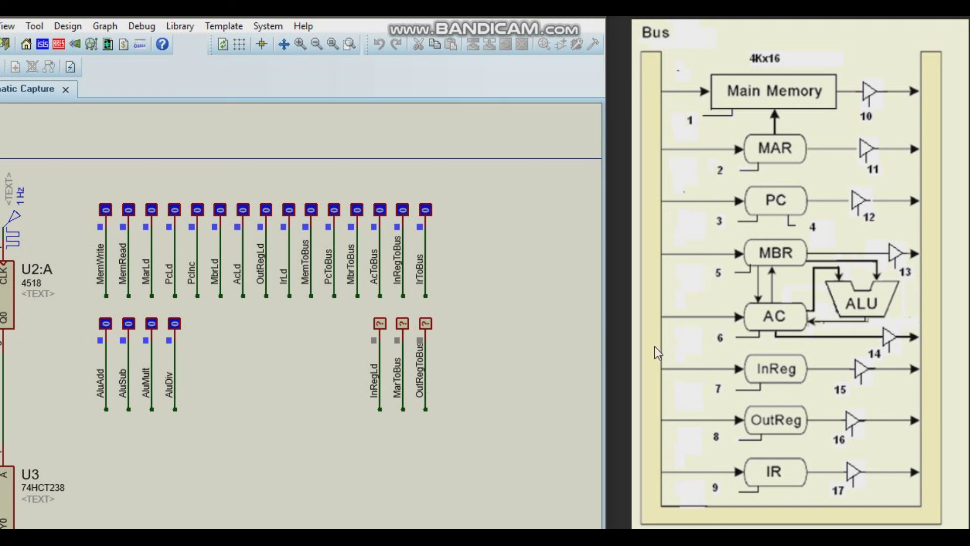
# Step: Zoom out to view the whole 74154 decoder circuit with inputs reading 11001
pyautogui.scroll(-4, 199, 353)
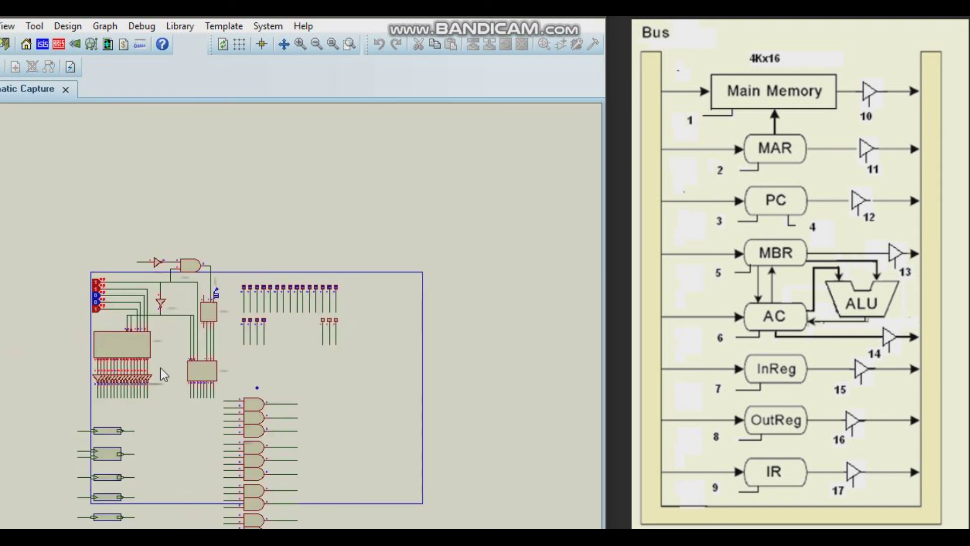
pyautogui.scroll(1, 300, 318)
pyautogui.scroll(1, 300, 319)
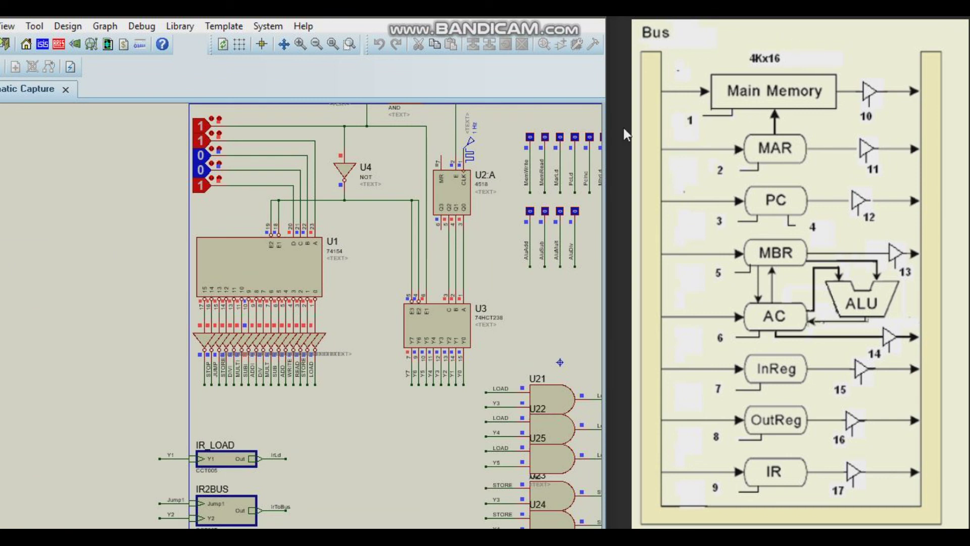